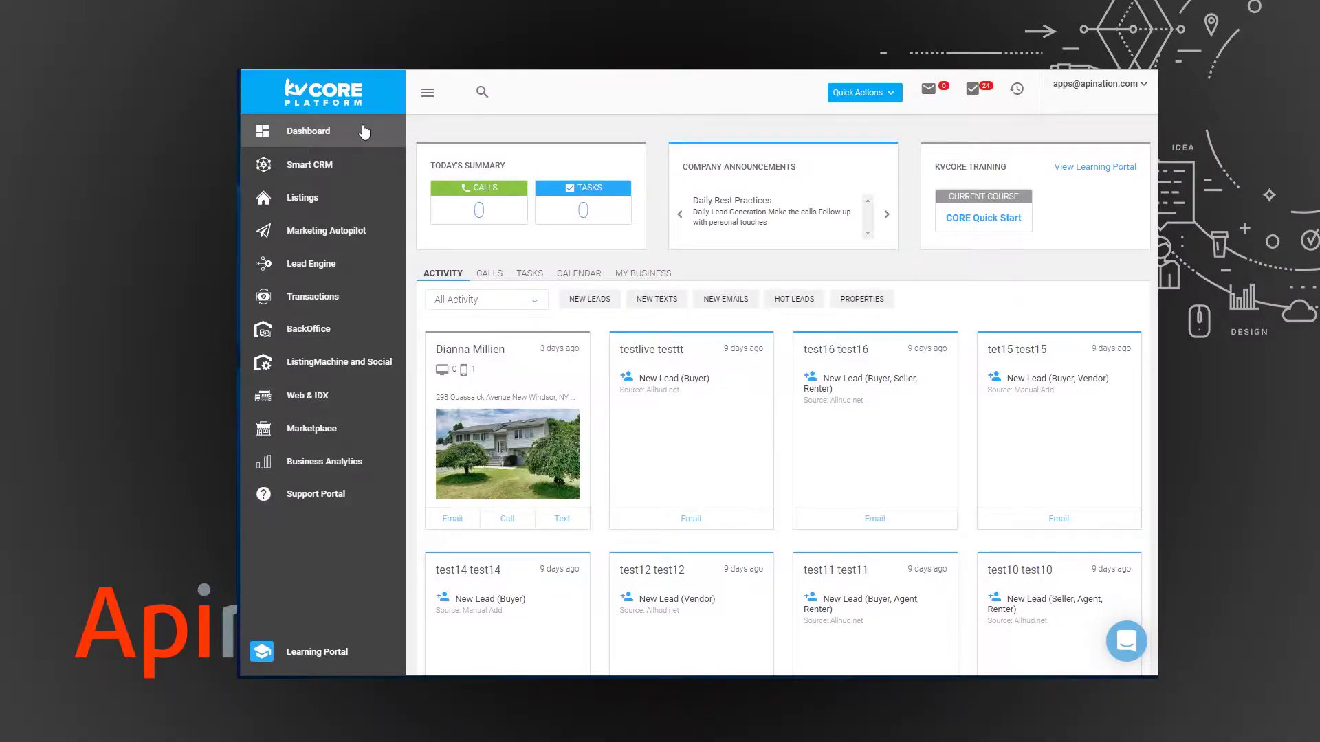
# Go to the kvCORE Marketplace and scroll down to the API Nation Integrations add-on card.
pyautogui.click(317, 429)
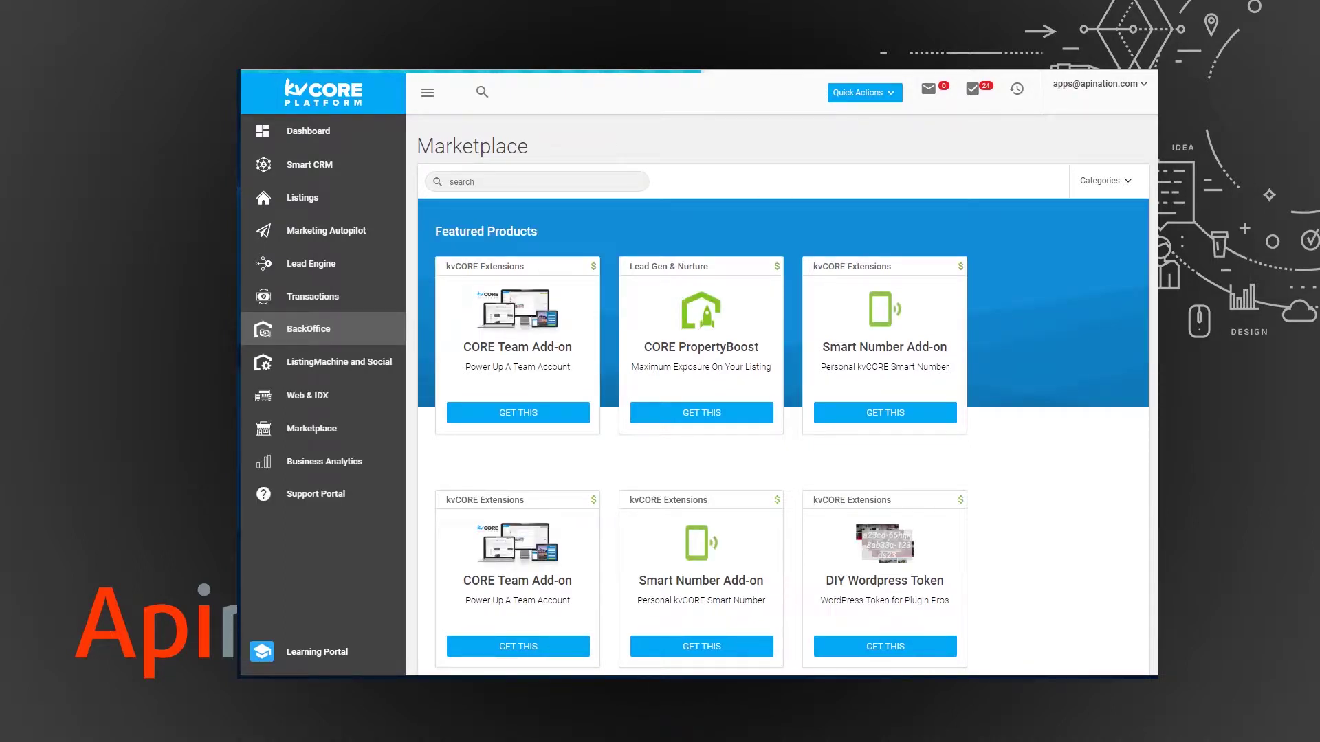
pyautogui.scroll(-2, 783, 396)
pyautogui.scroll(-3, 783, 395)
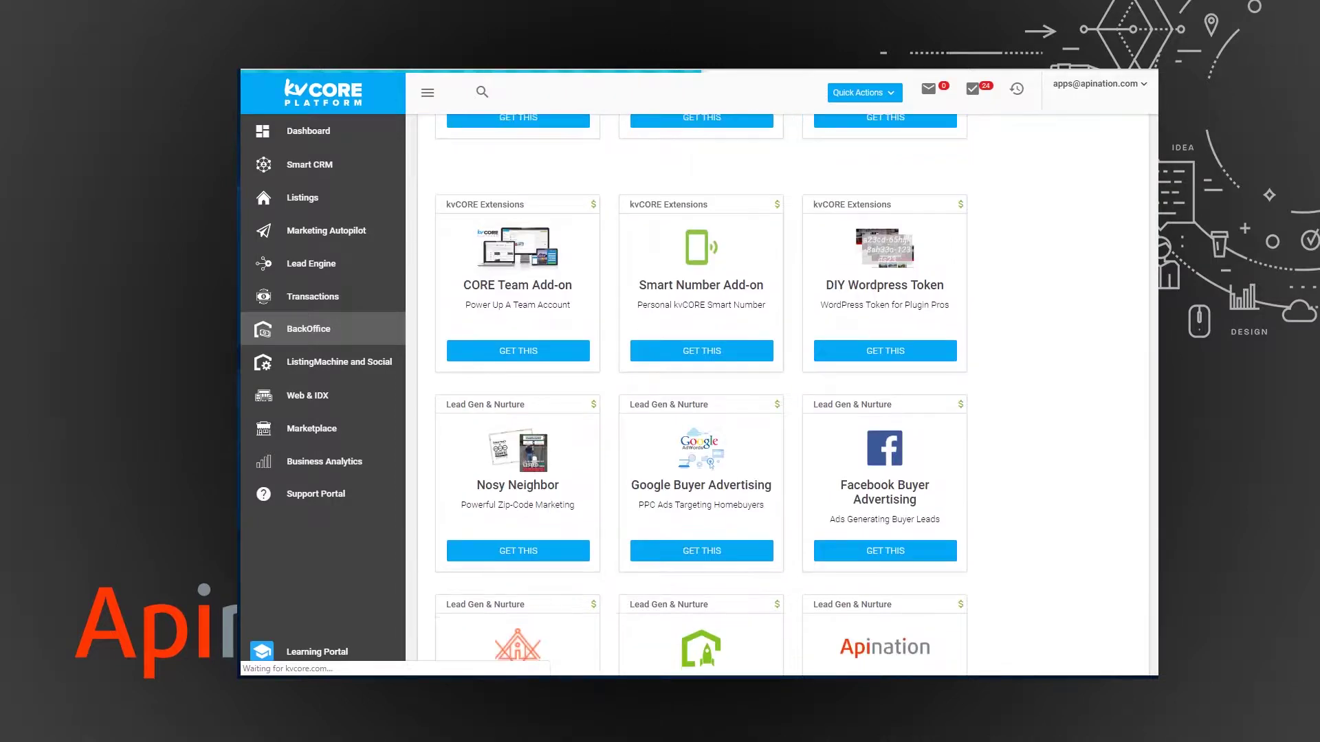
pyautogui.scroll(-1, 1119, 368)
pyautogui.scroll(-3, 1120, 369)
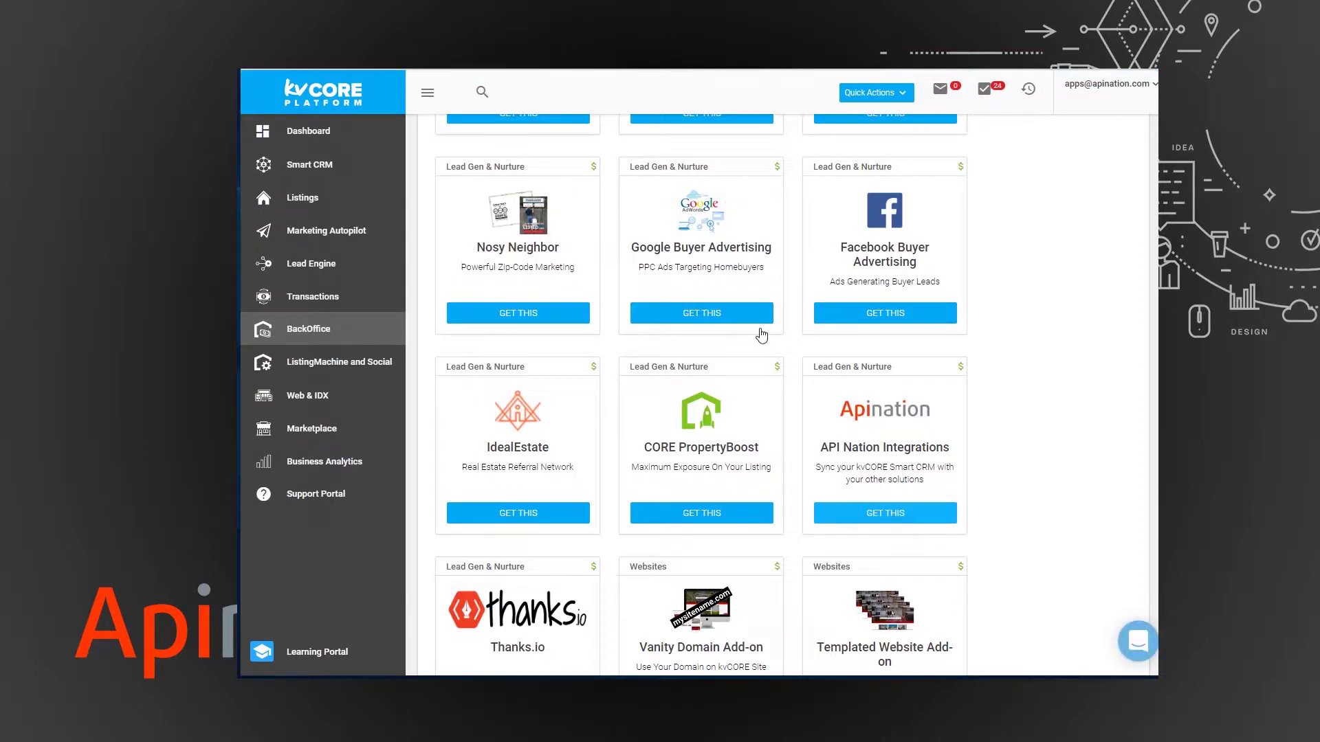
# Add API Nation Integrations to kvCORE and scroll its app list down to Google Sheets.
pyautogui.click(868, 510)
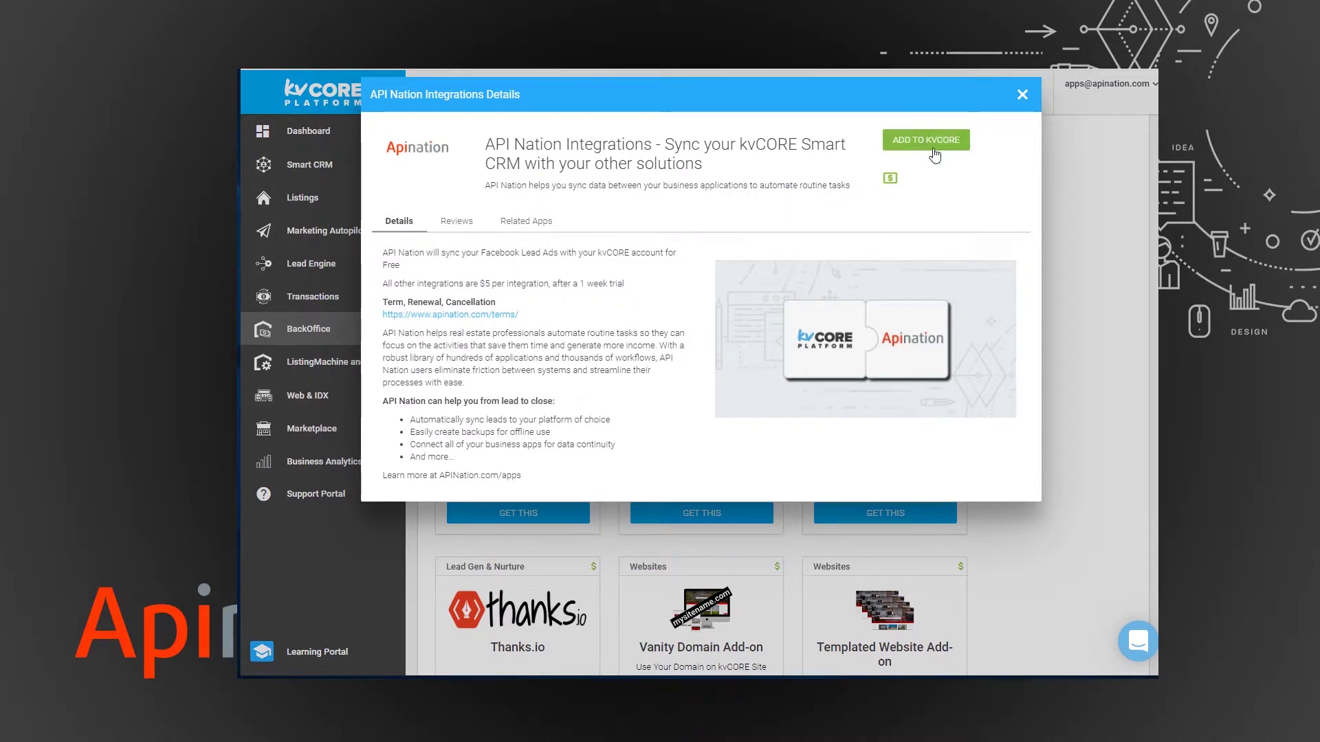
pyautogui.click(932, 142)
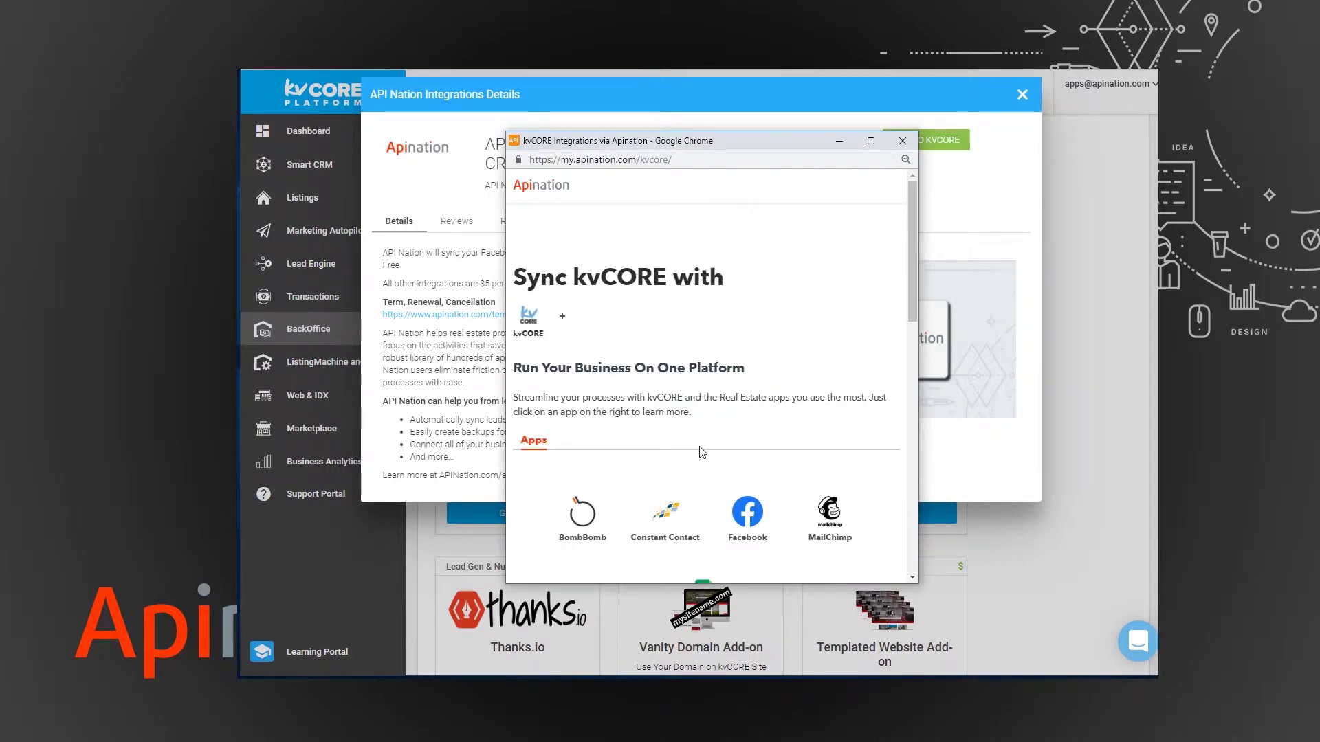
pyautogui.scroll(-3, 699, 451)
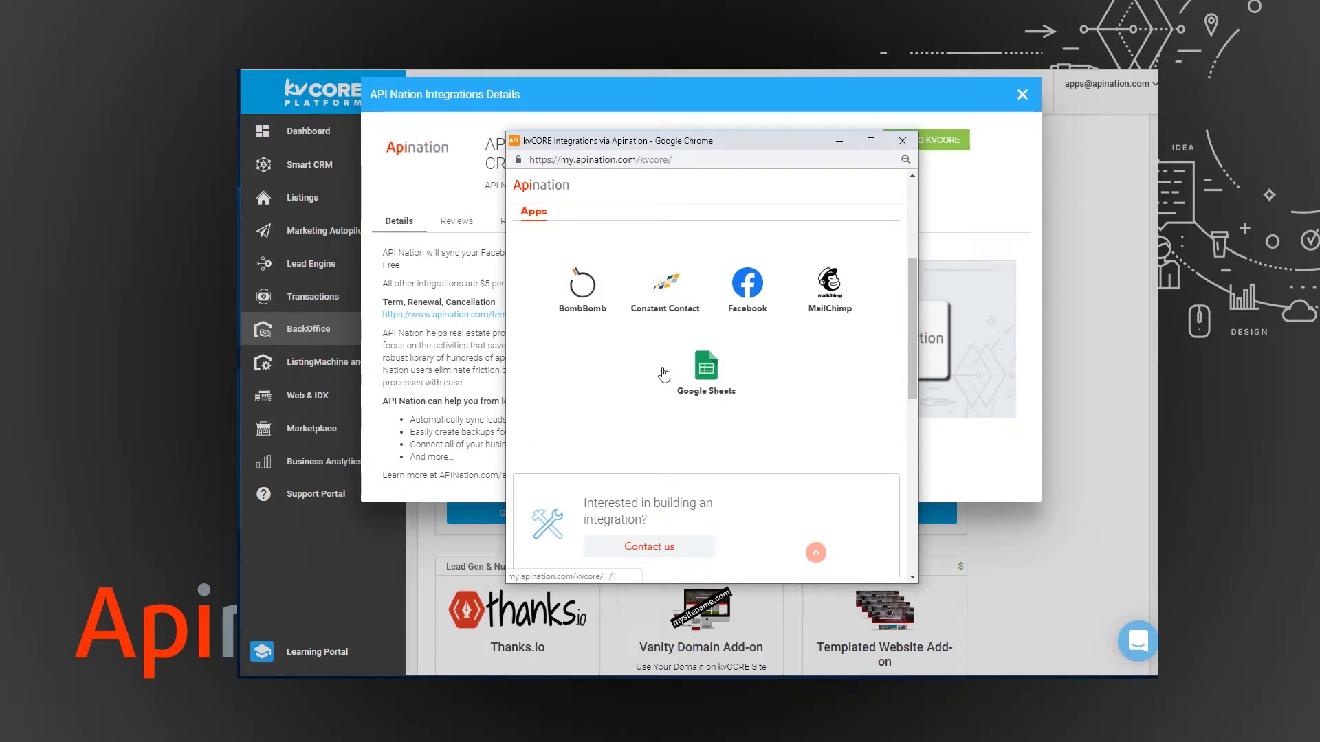
# Pick Google Sheets, connect kvCORE with the username and saved password, and continue with the Google account.
pyautogui.click(706, 371)
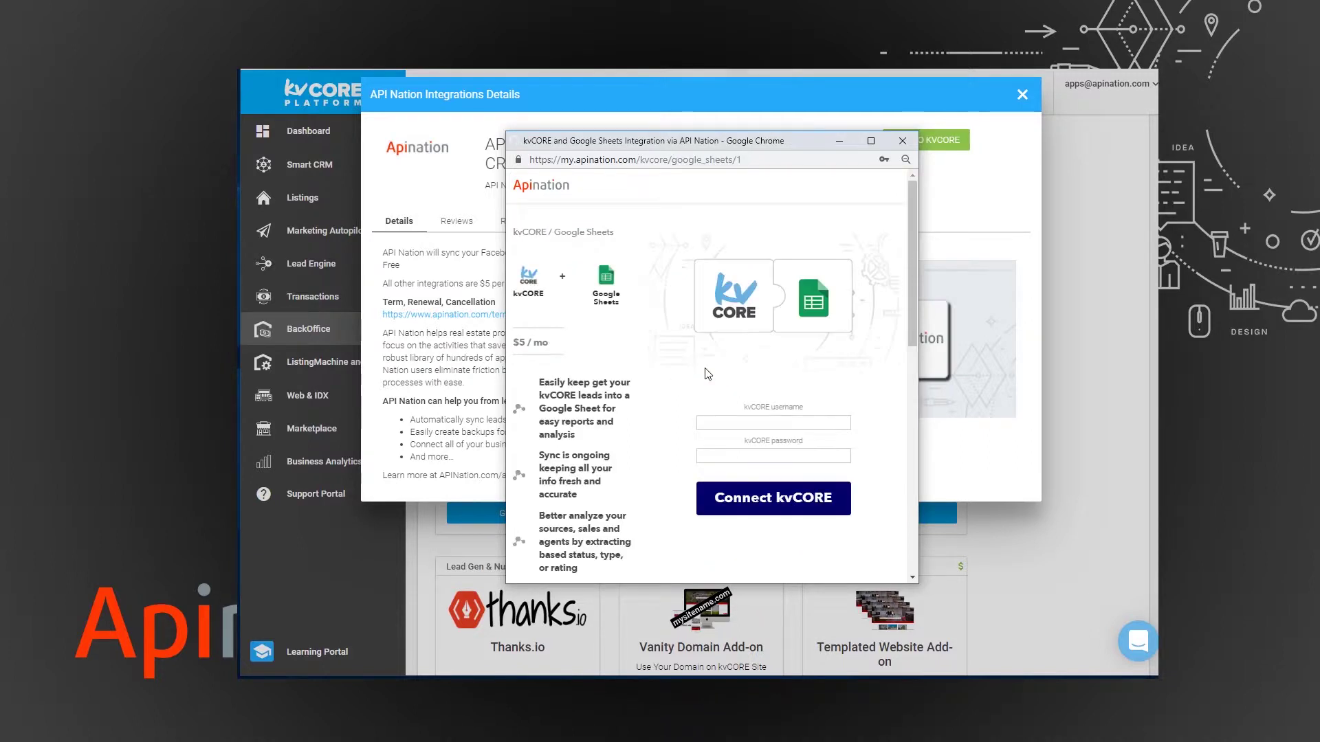
pyautogui.click(742, 422)
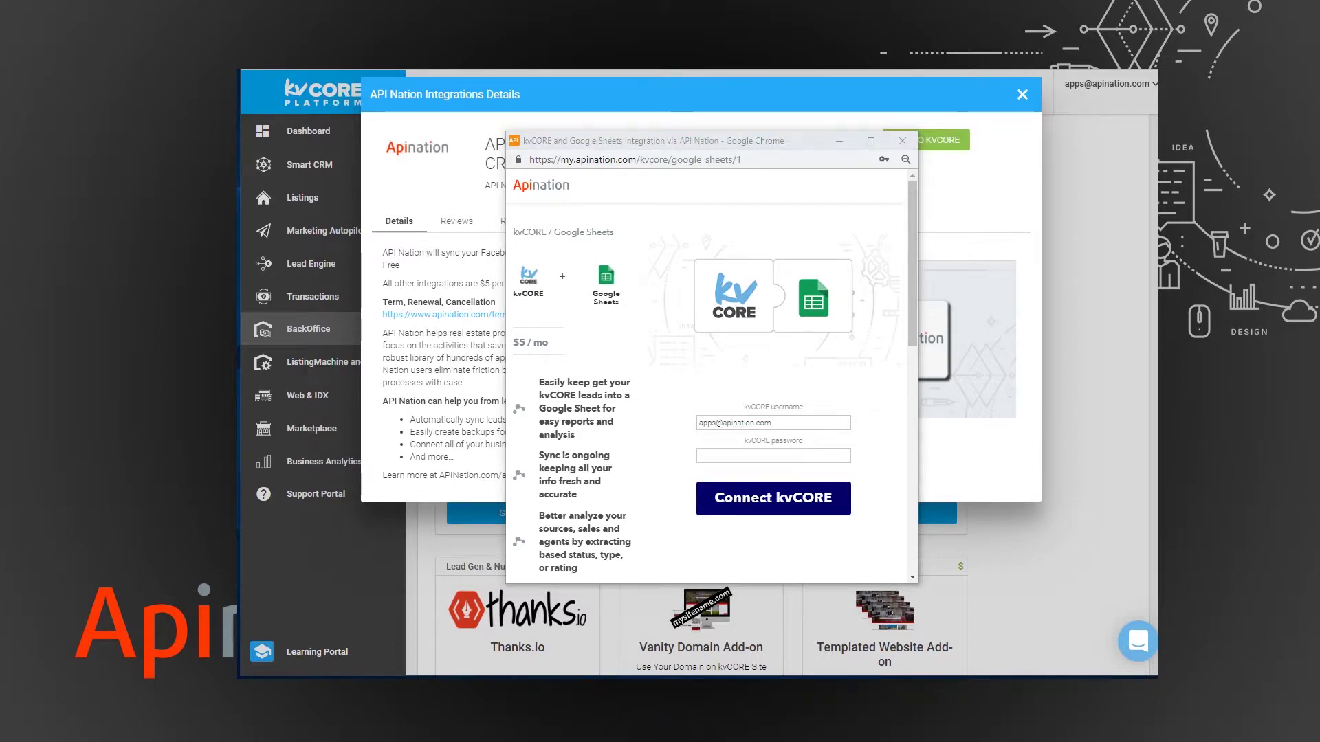
pyautogui.click(714, 455)
pyautogui.click(735, 485)
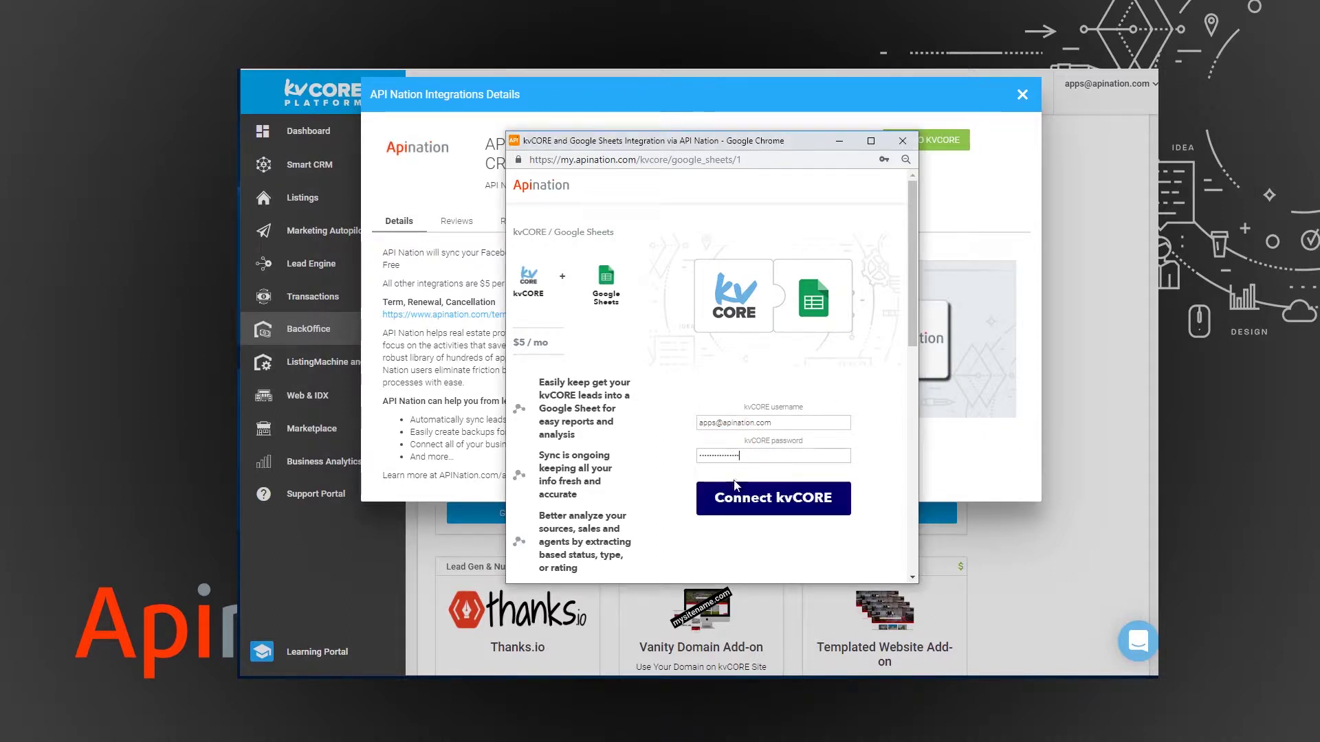
pyautogui.click(721, 496)
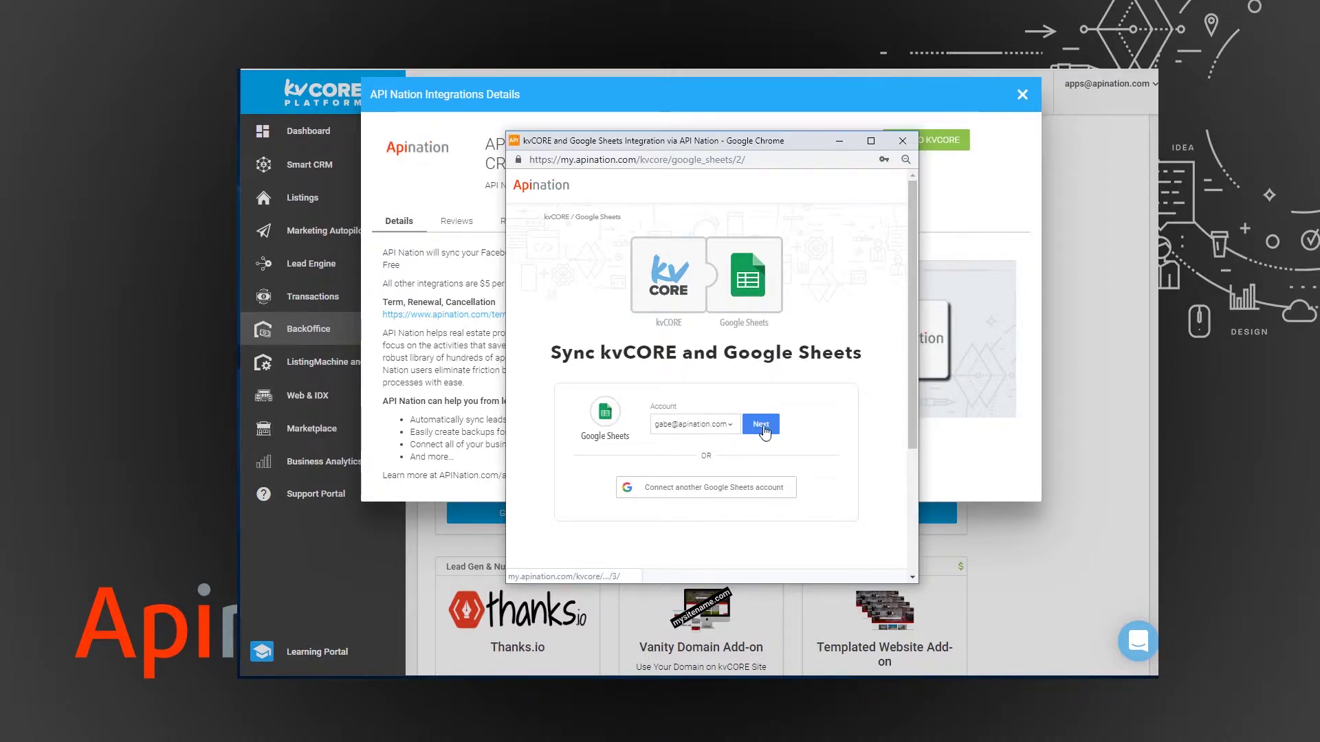
pyautogui.click(761, 424)
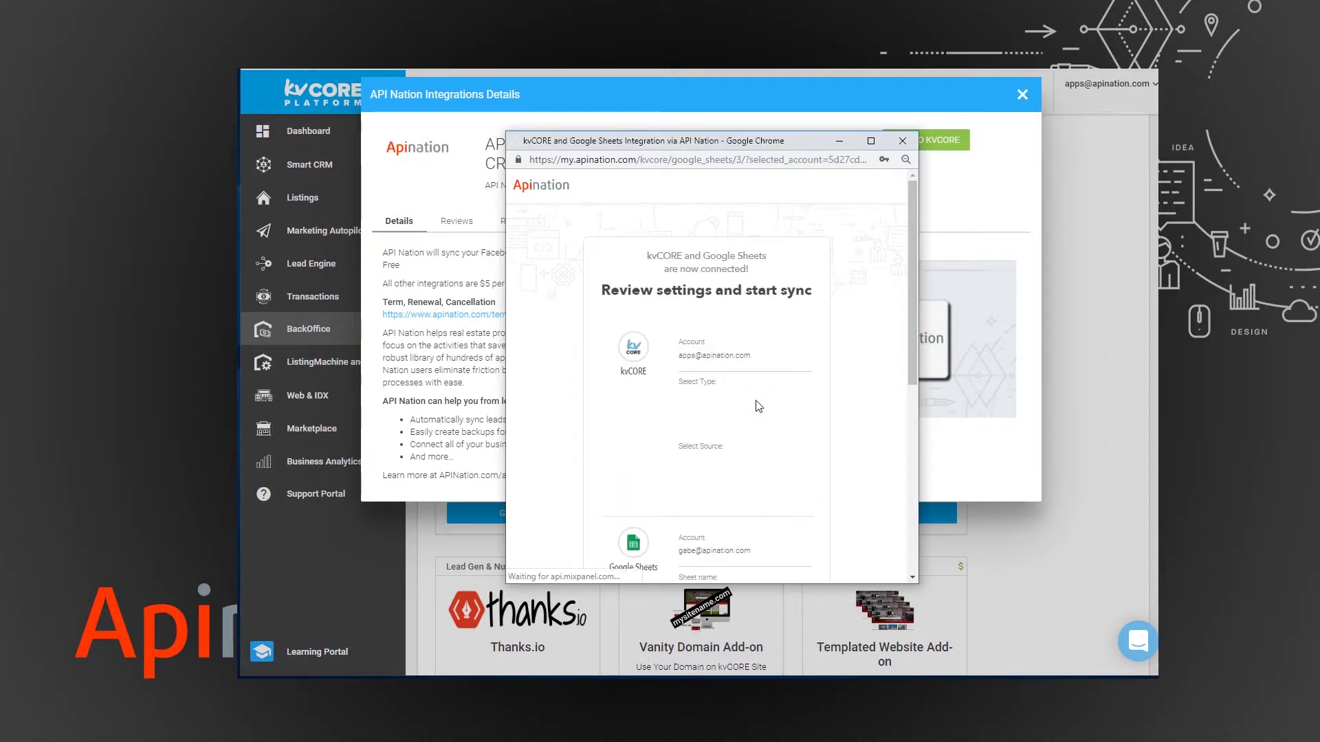
# Replace the Buyer contact type filter with All.
pyautogui.scroll(-2, 605, 357)
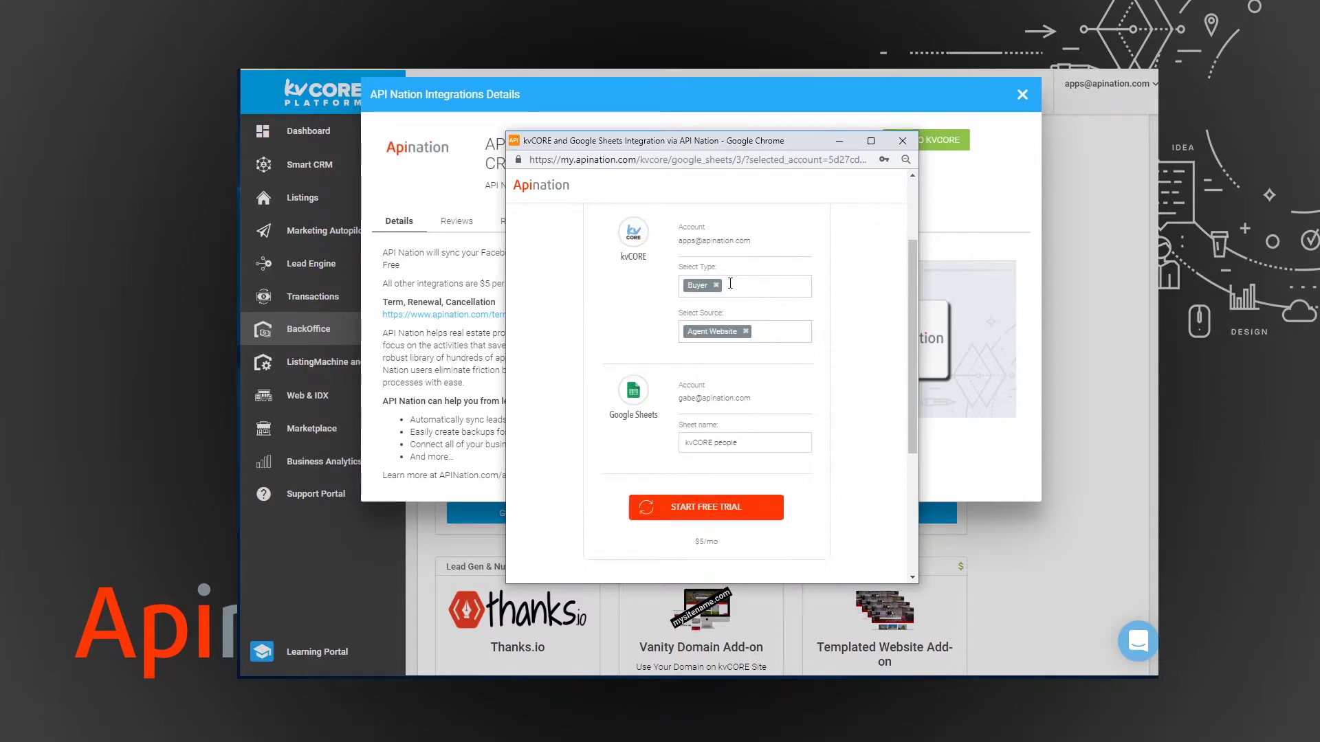
pyautogui.scroll(2, 718, 330)
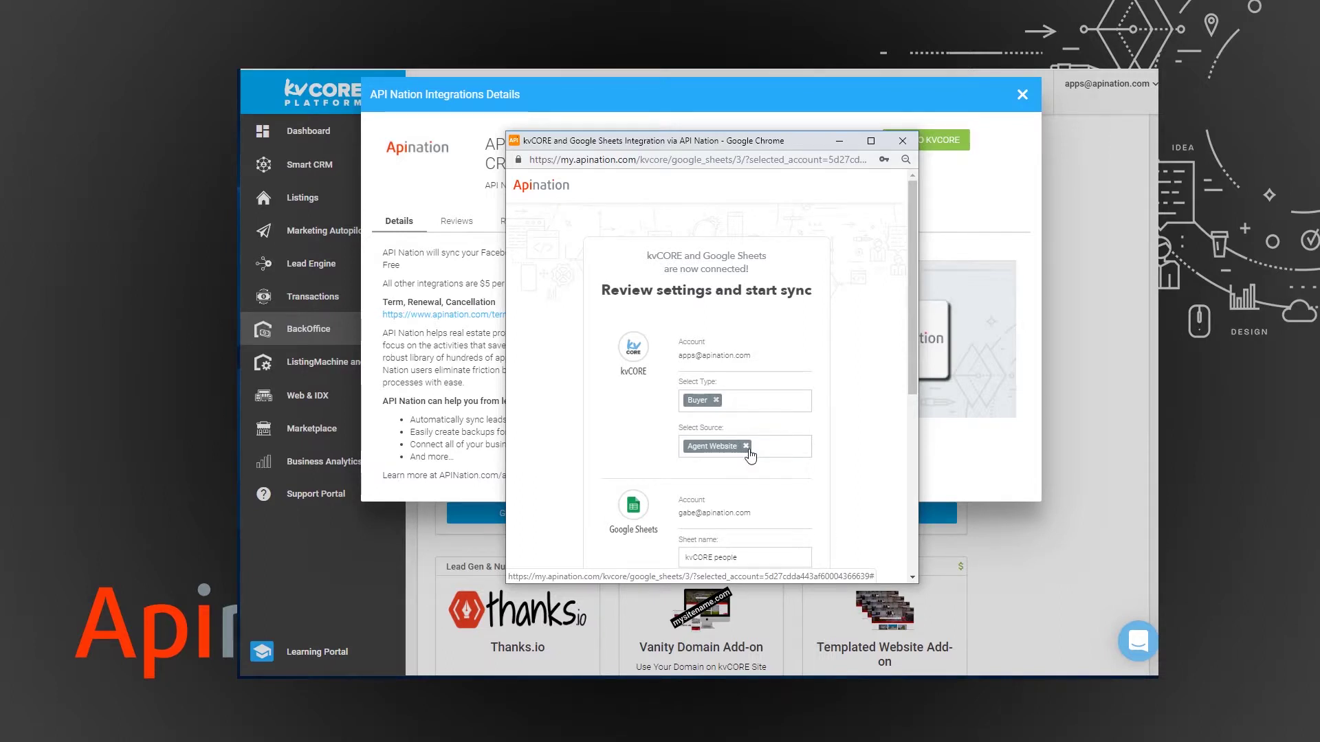
pyautogui.scroll(-2, 749, 455)
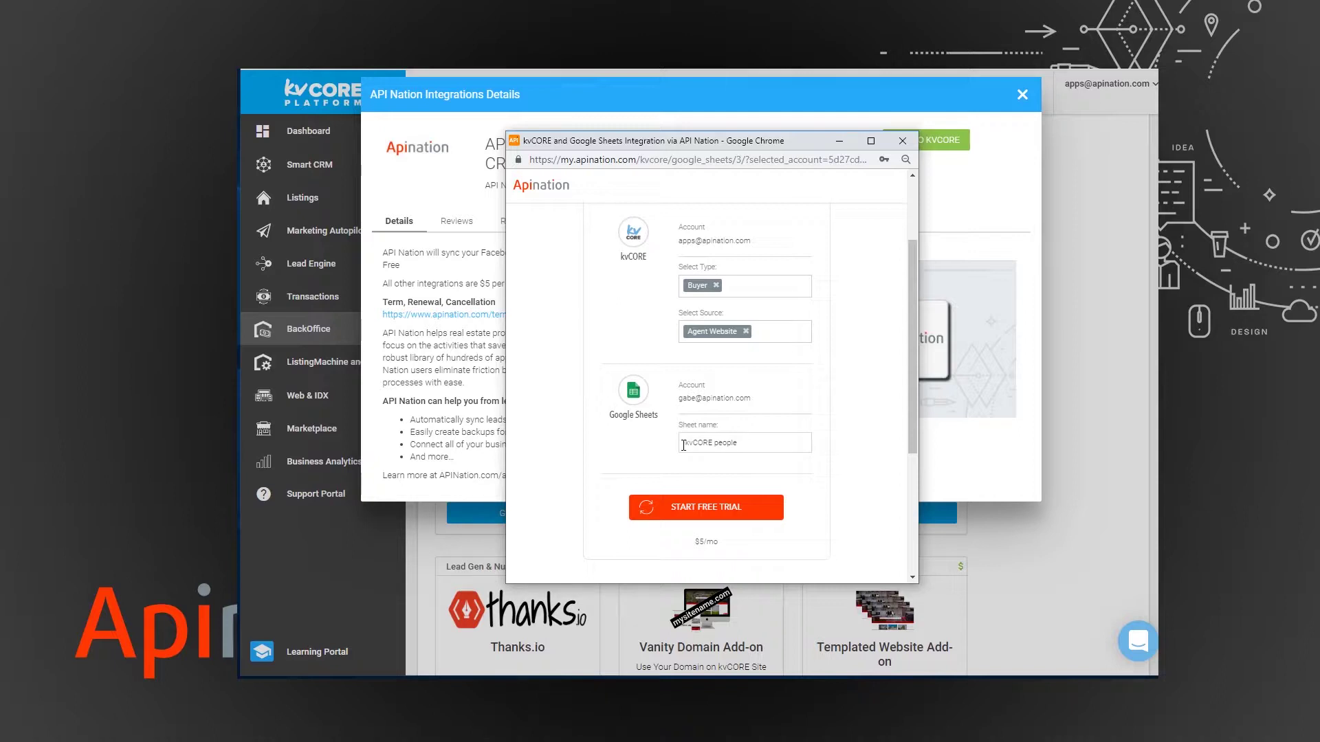
pyautogui.scroll(2, 731, 447)
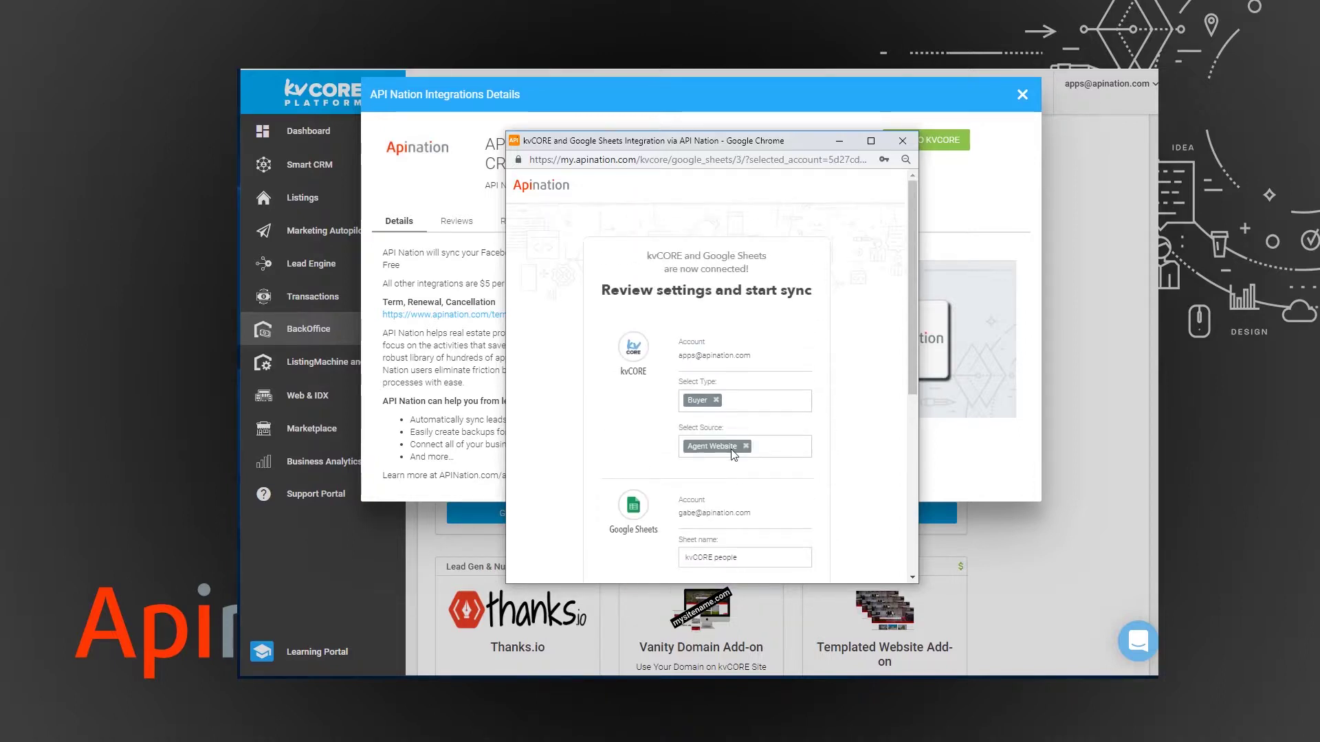
pyautogui.click(716, 398)
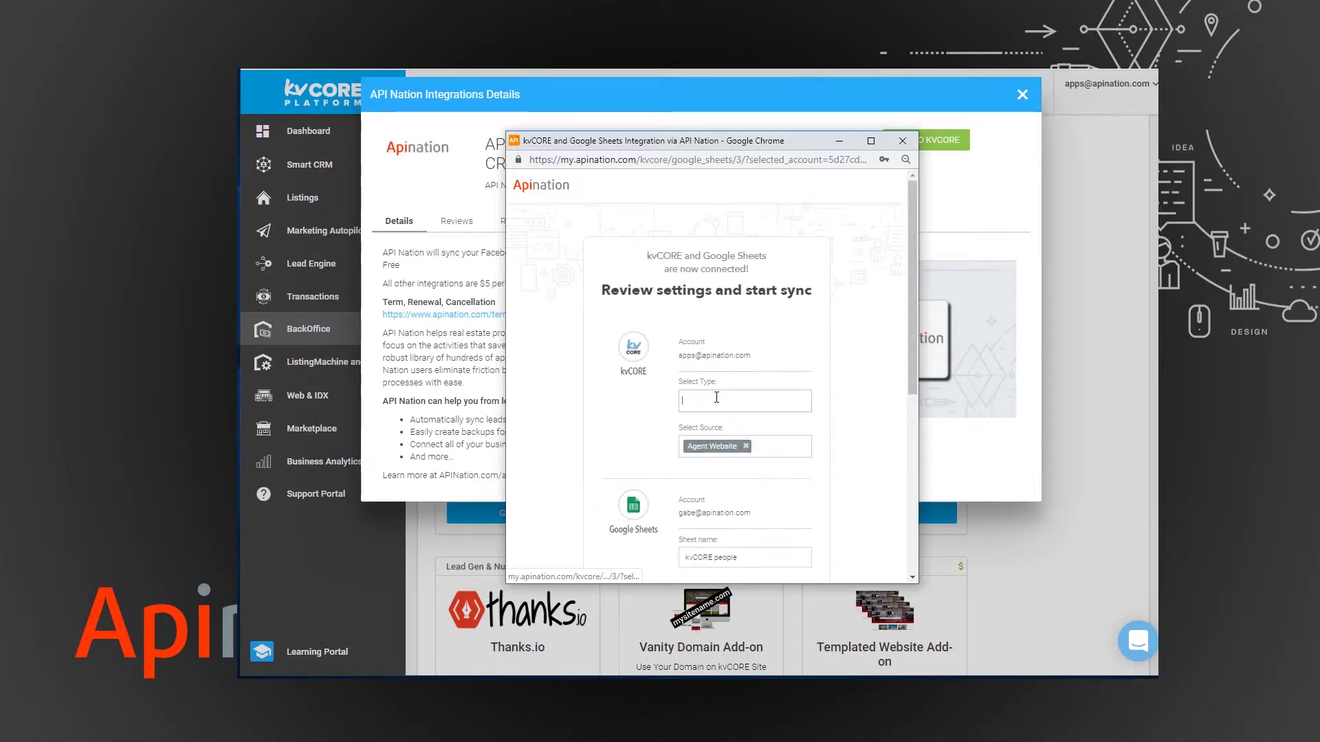
pyautogui.write('All')
pyautogui.press('Return')
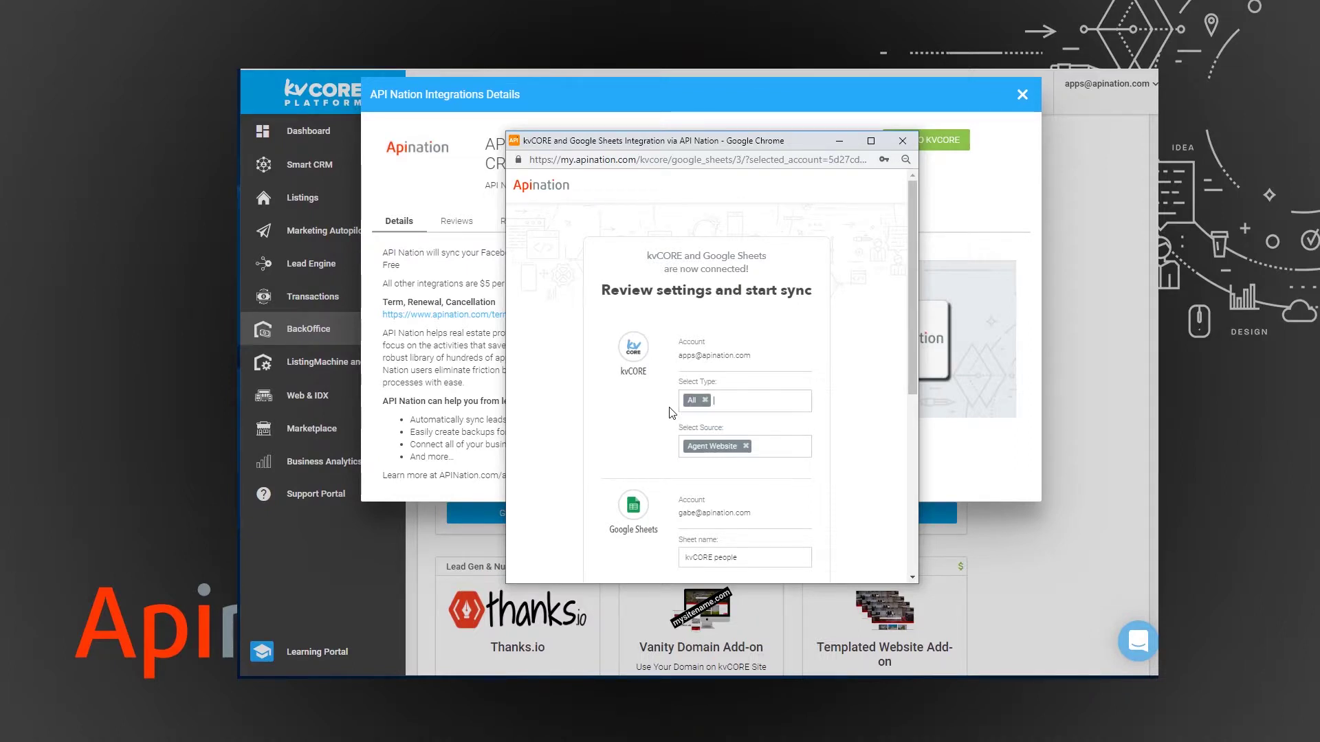
# Change the lead source from Agent Website to All and start the free trial.
pyautogui.click(745, 447)
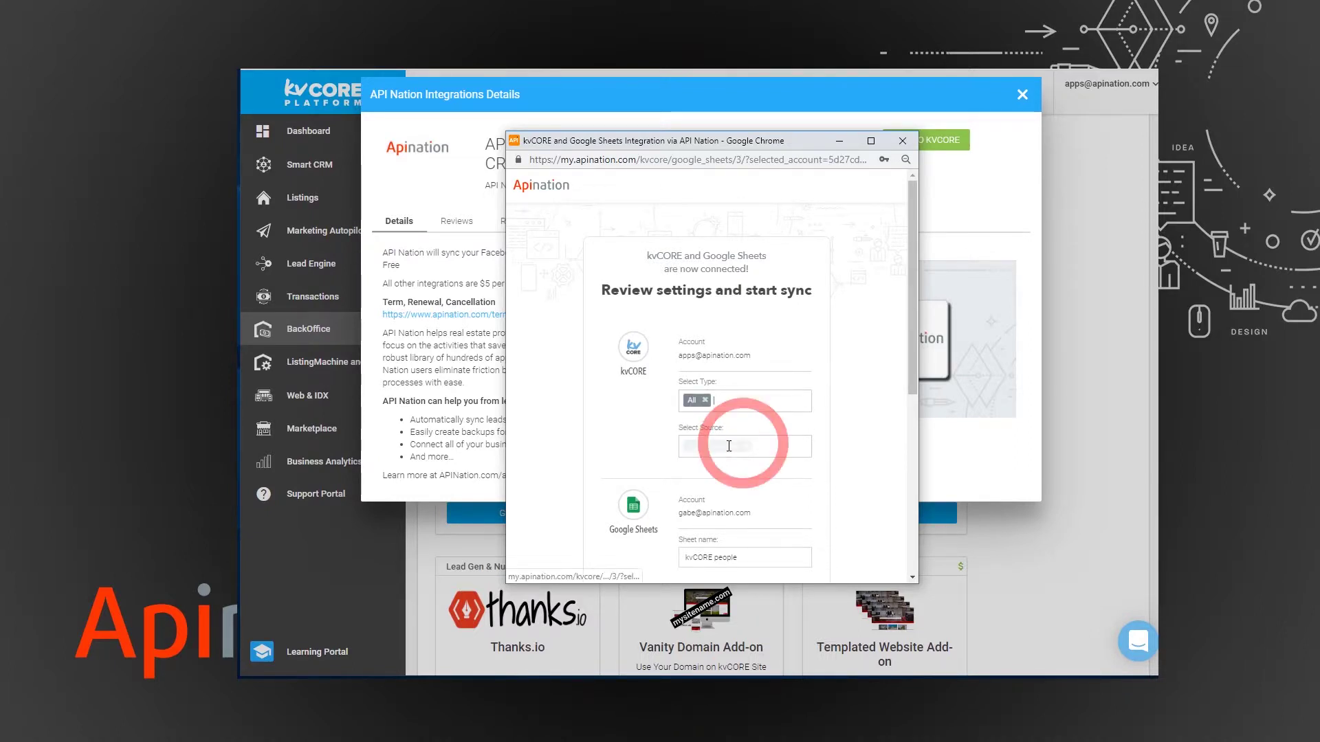
pyautogui.click(693, 450)
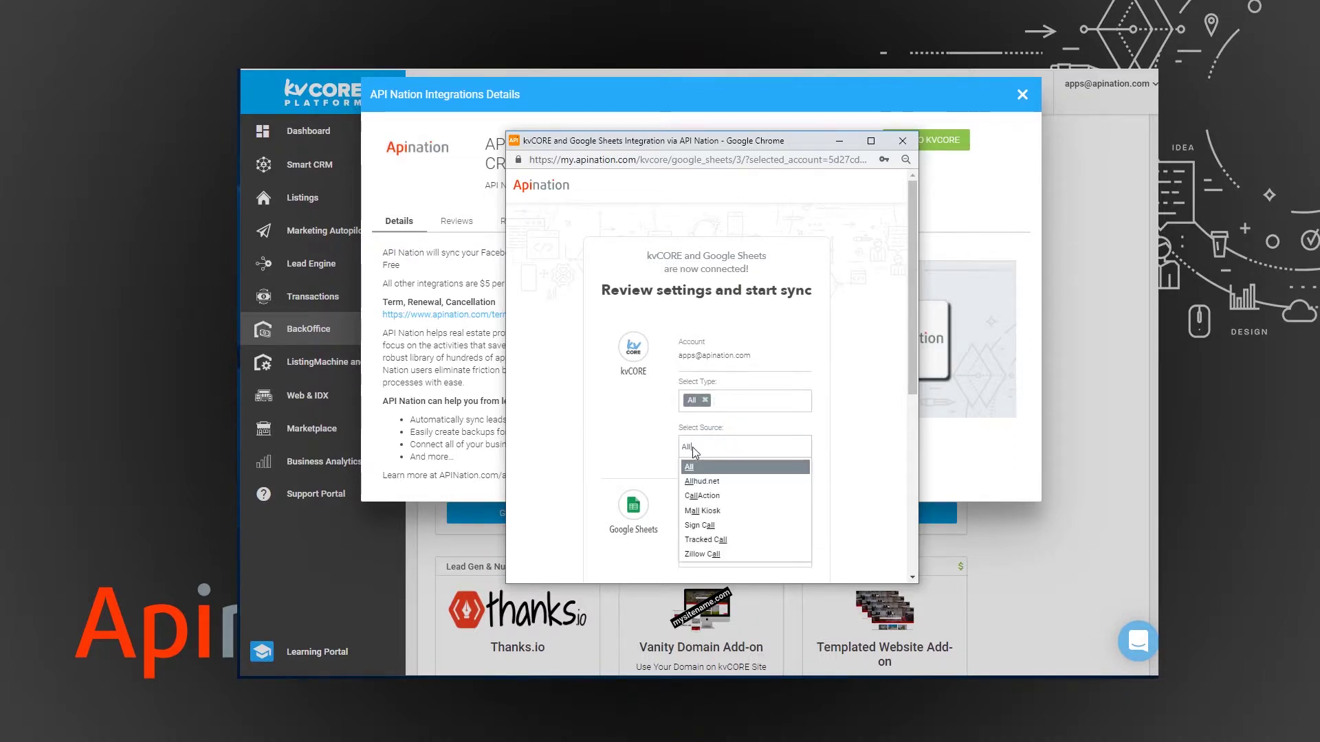
pyautogui.press('Return')
pyautogui.scroll(-3, 638, 409)
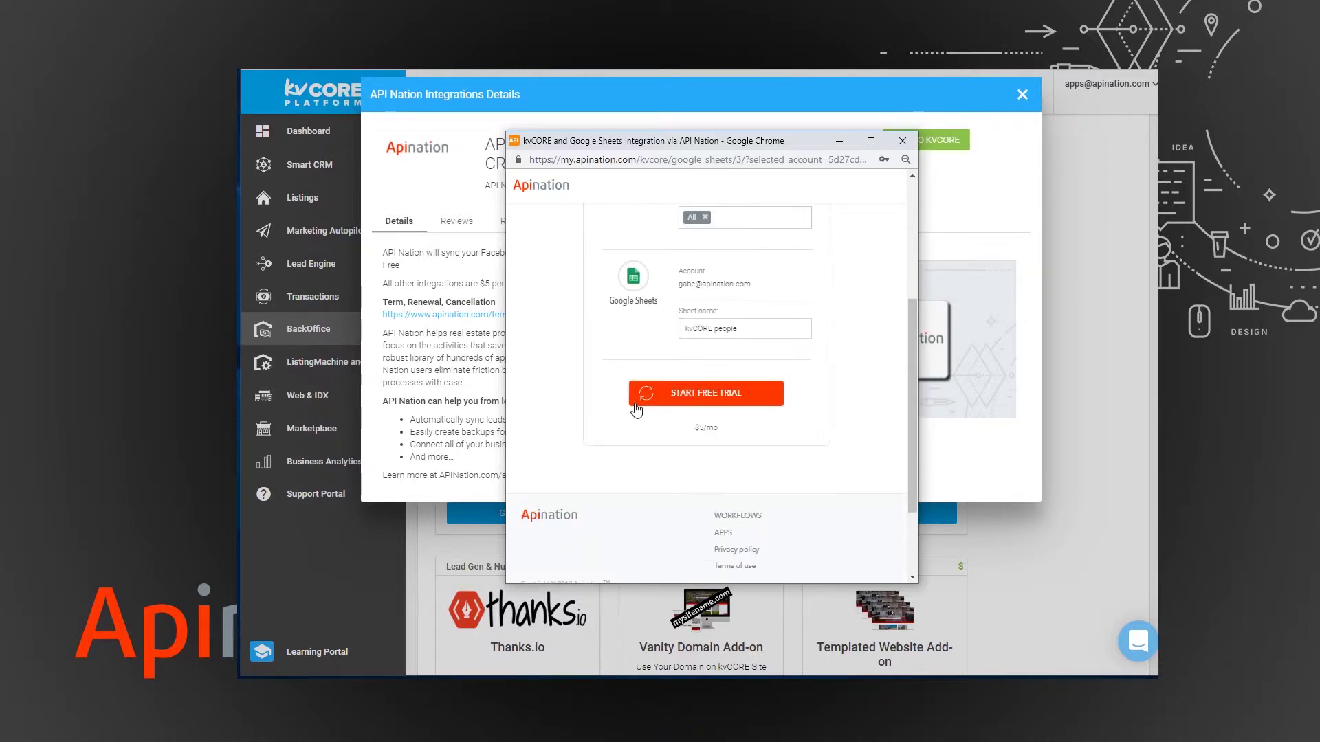
pyautogui.scroll(3, 635, 342)
pyautogui.scroll(-3, 629, 342)
pyautogui.click(708, 396)
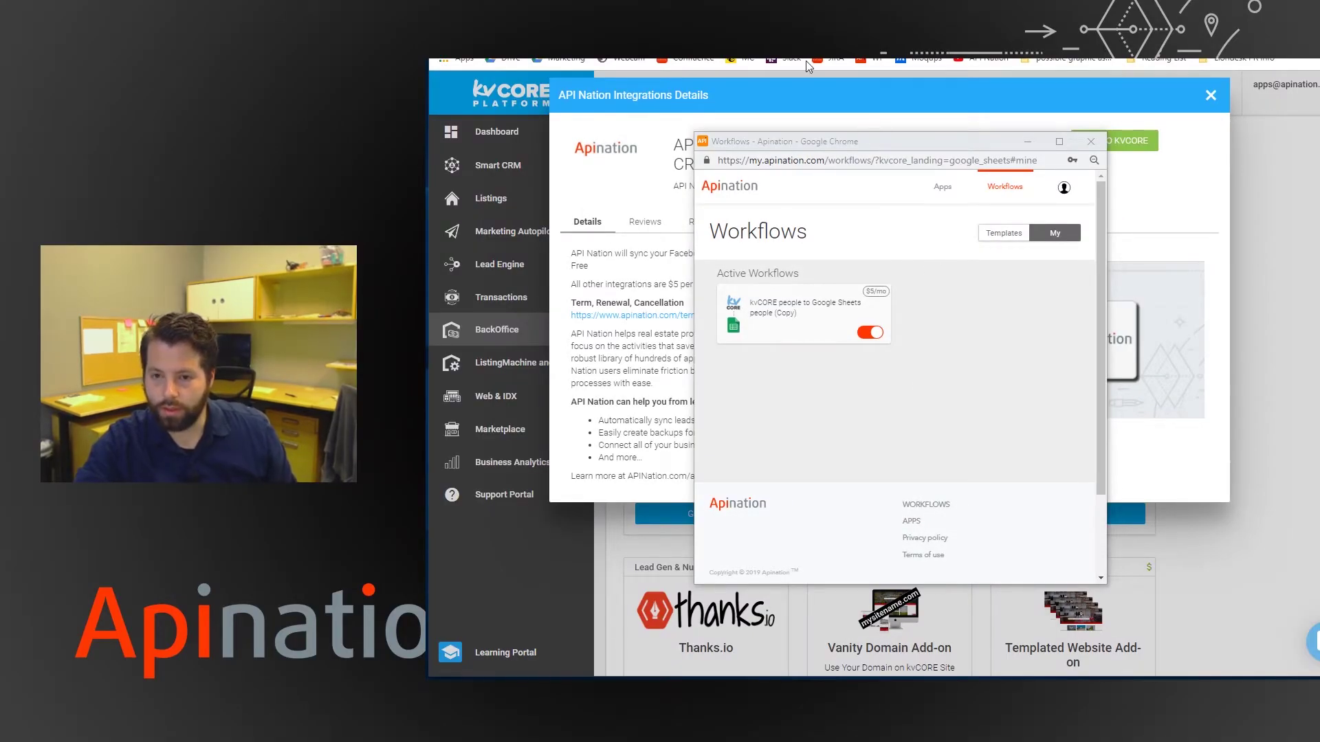
# Close the Workflows window and the API Nation details, then go to Smart CRM.
pyautogui.hotkey('ctrl', 'w')
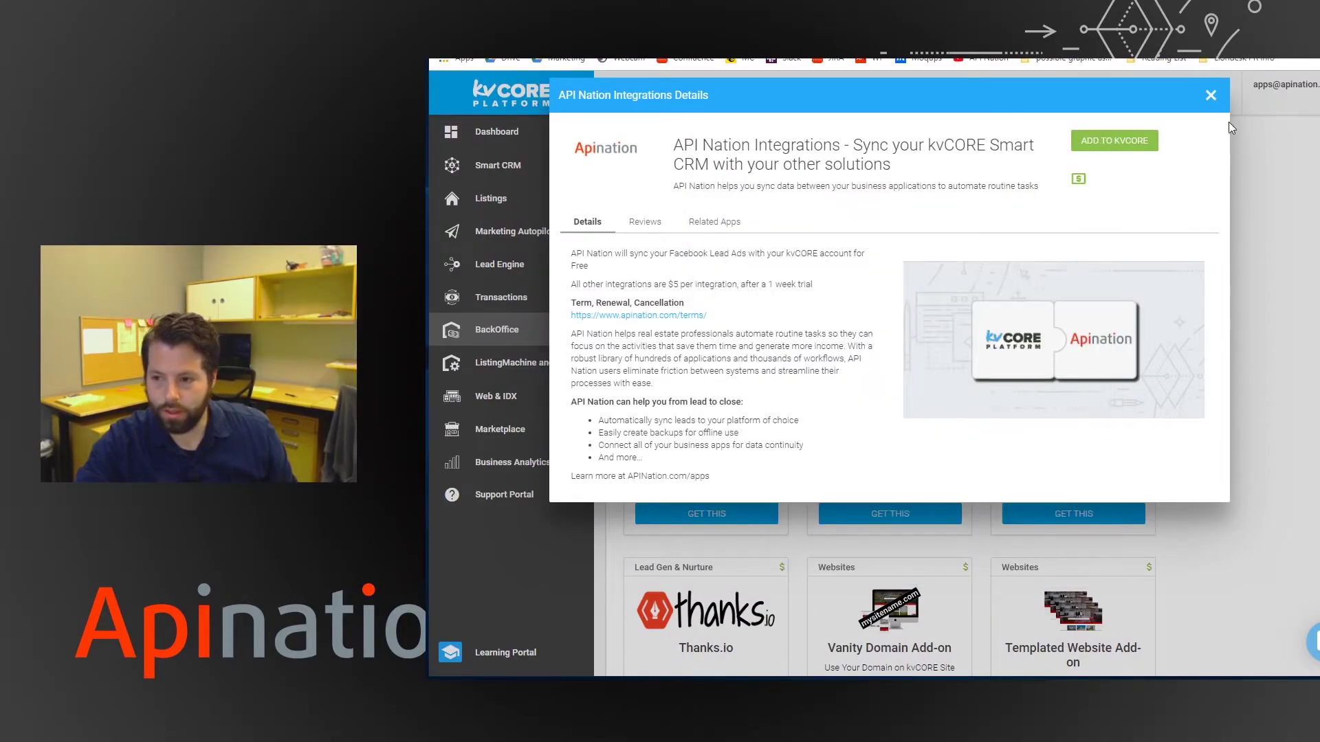
pyautogui.click(1210, 95)
pyautogui.click(448, 167)
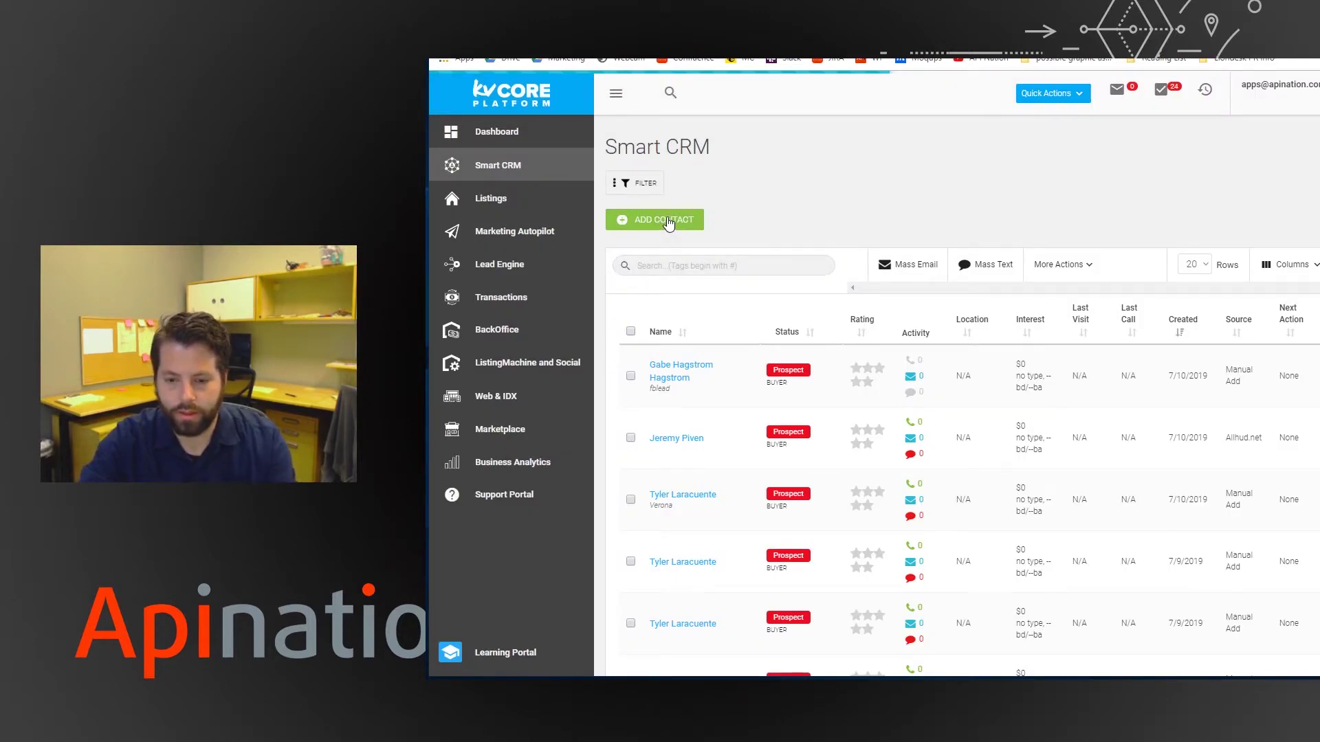
# Start a new contact and enter the contact's first name, last name and e-mail address.
pyautogui.click(668, 222)
pyautogui.click(808, 135)
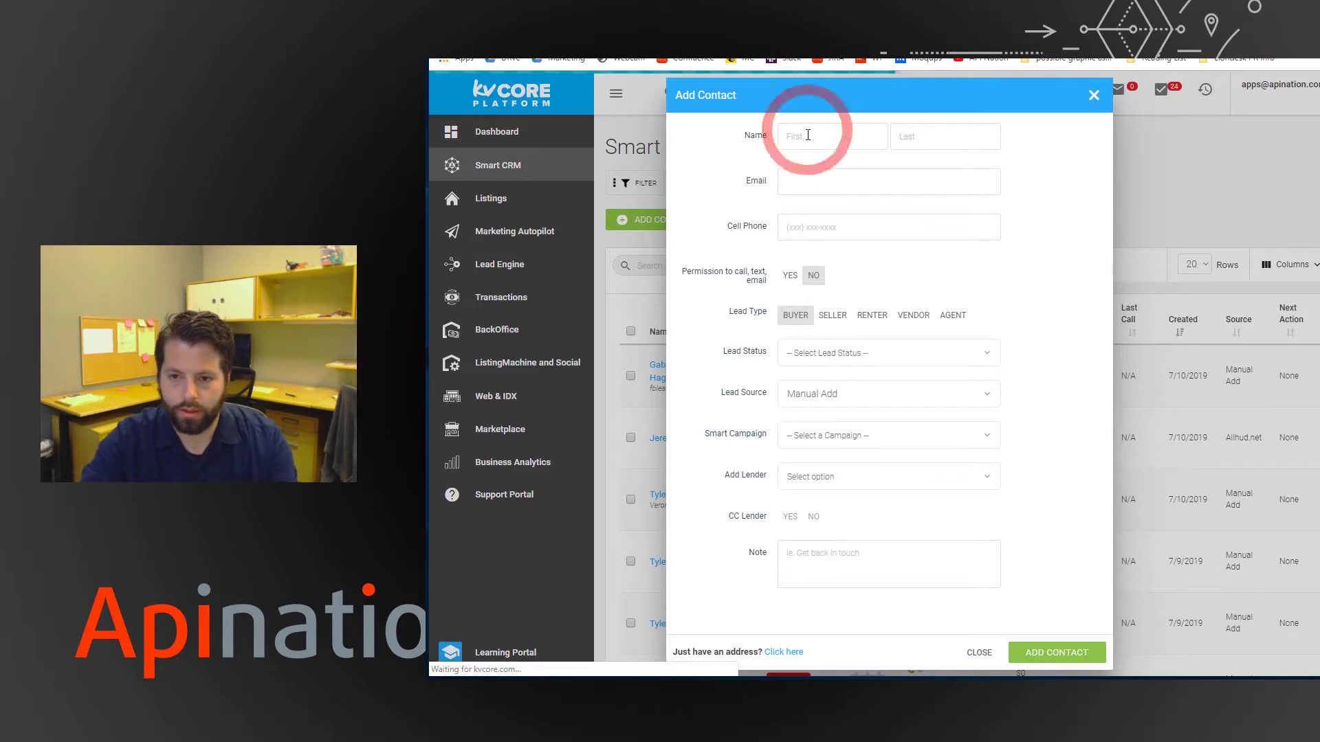
pyautogui.click(803, 136)
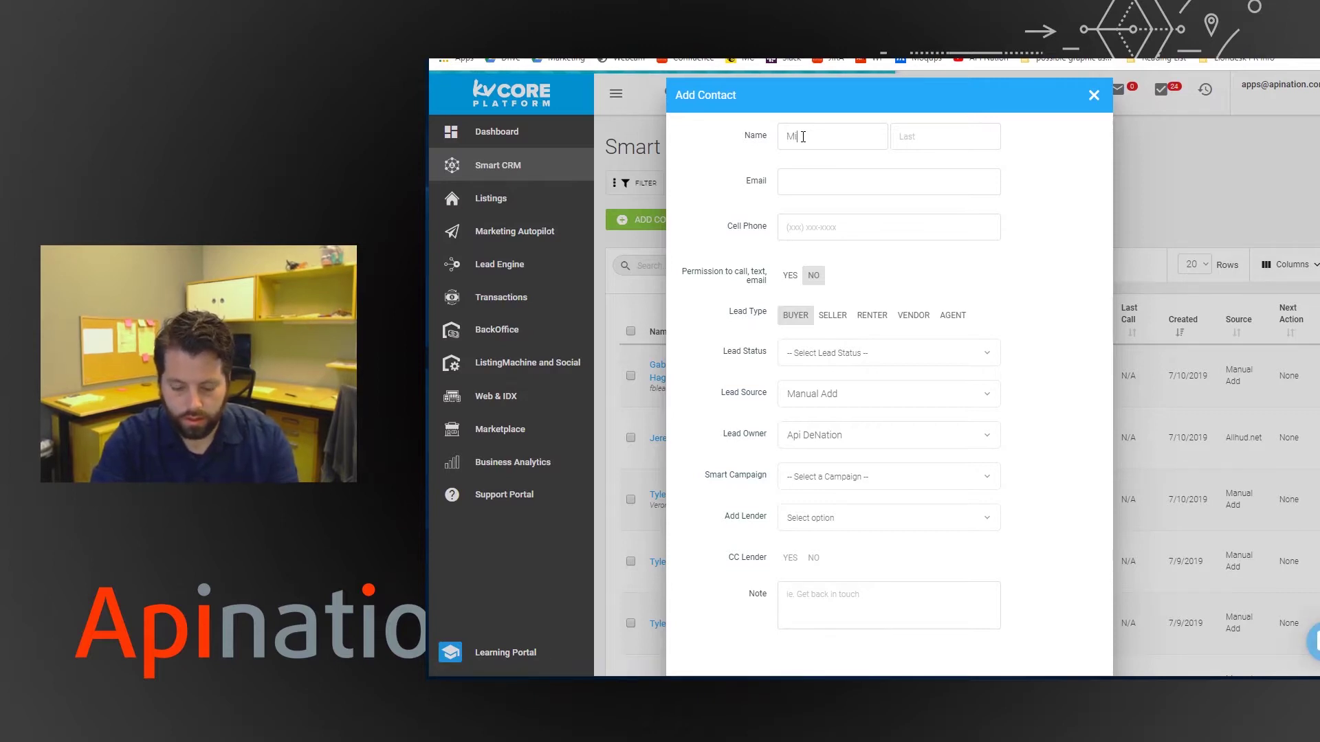
pyautogui.write('chael')
pyautogui.press('Tab')
pyautogui.write('Jordan')
pyautogui.press('Tab')
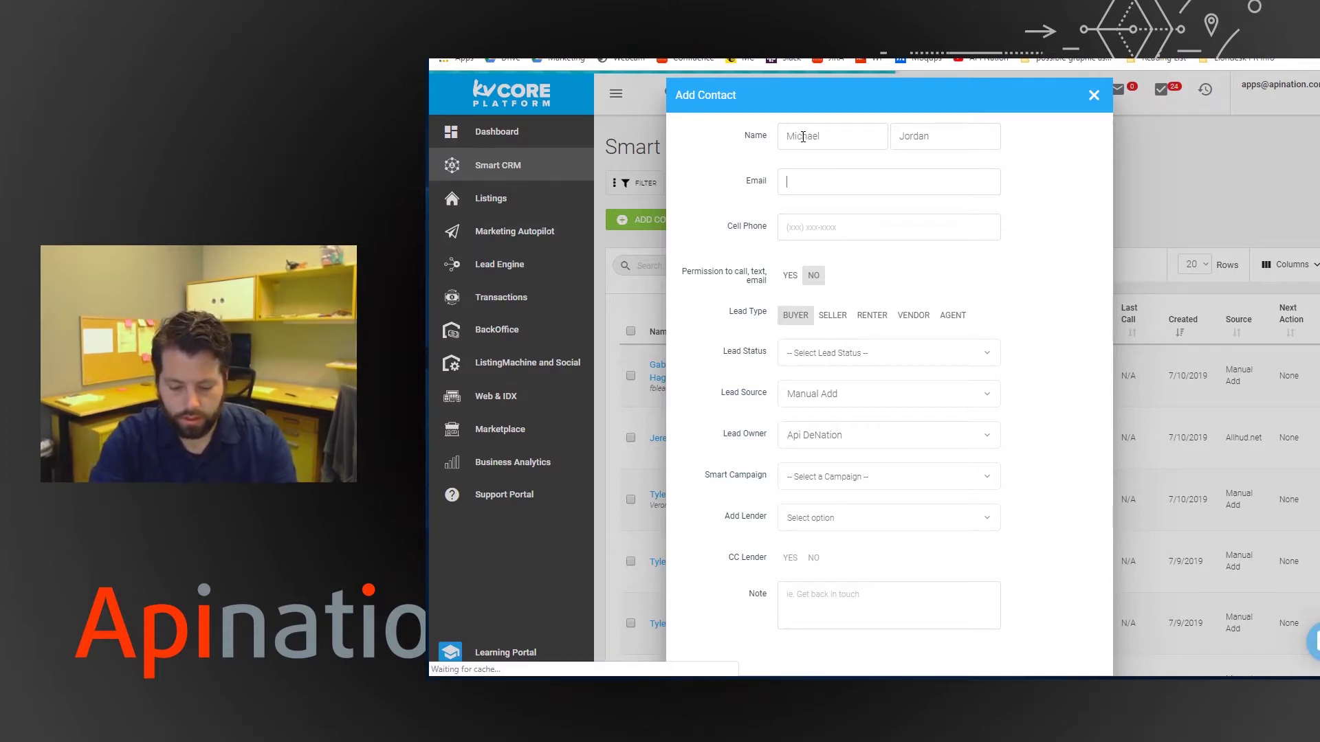
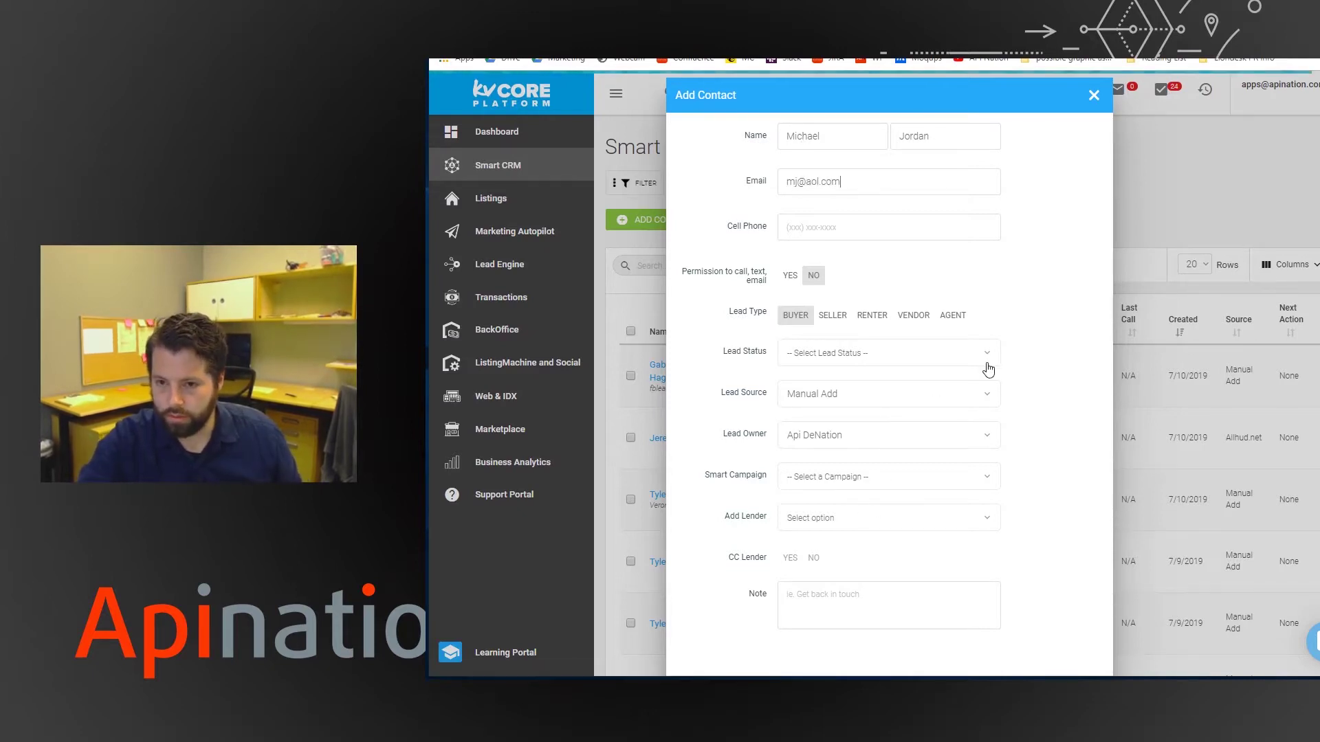
# Set contact permission to YES, save the contact, close its profile and switch to Google Sheets.
pyautogui.scroll(-1, 987, 369)
pyautogui.click(1064, 652)
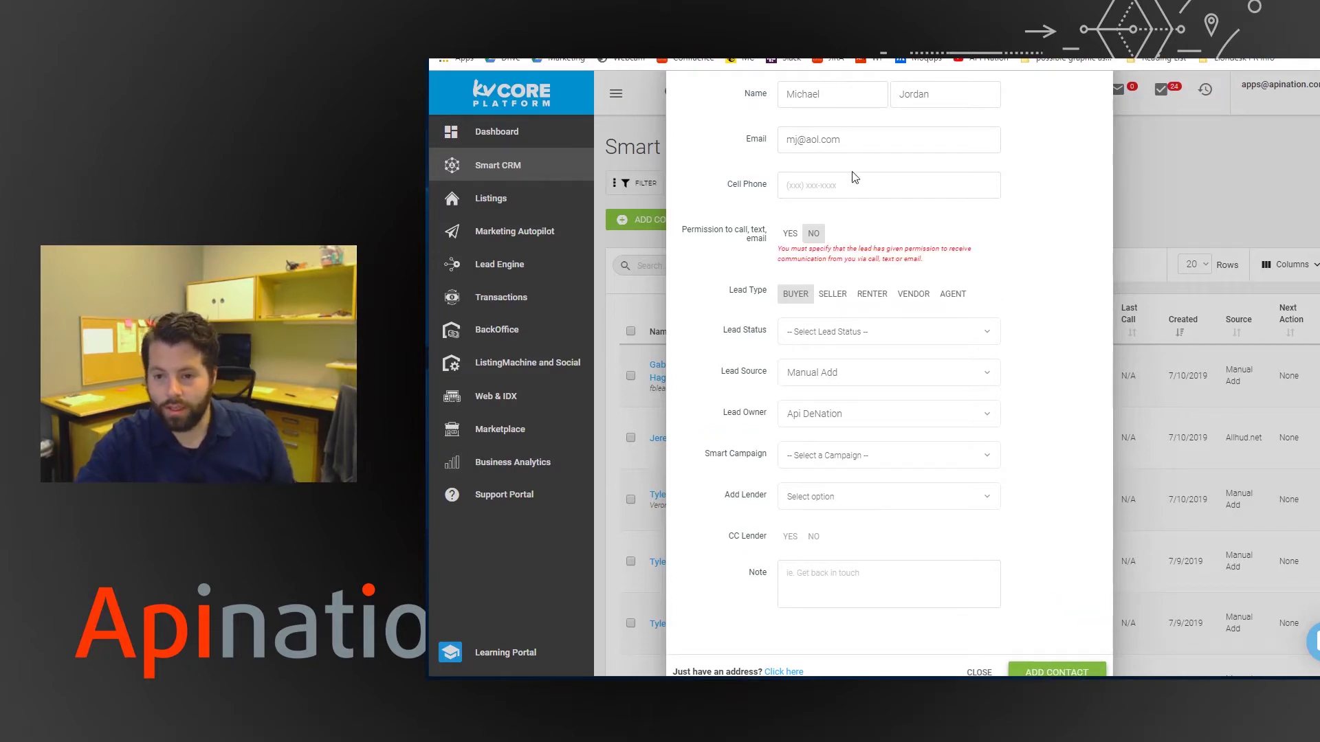
pyautogui.click(790, 234)
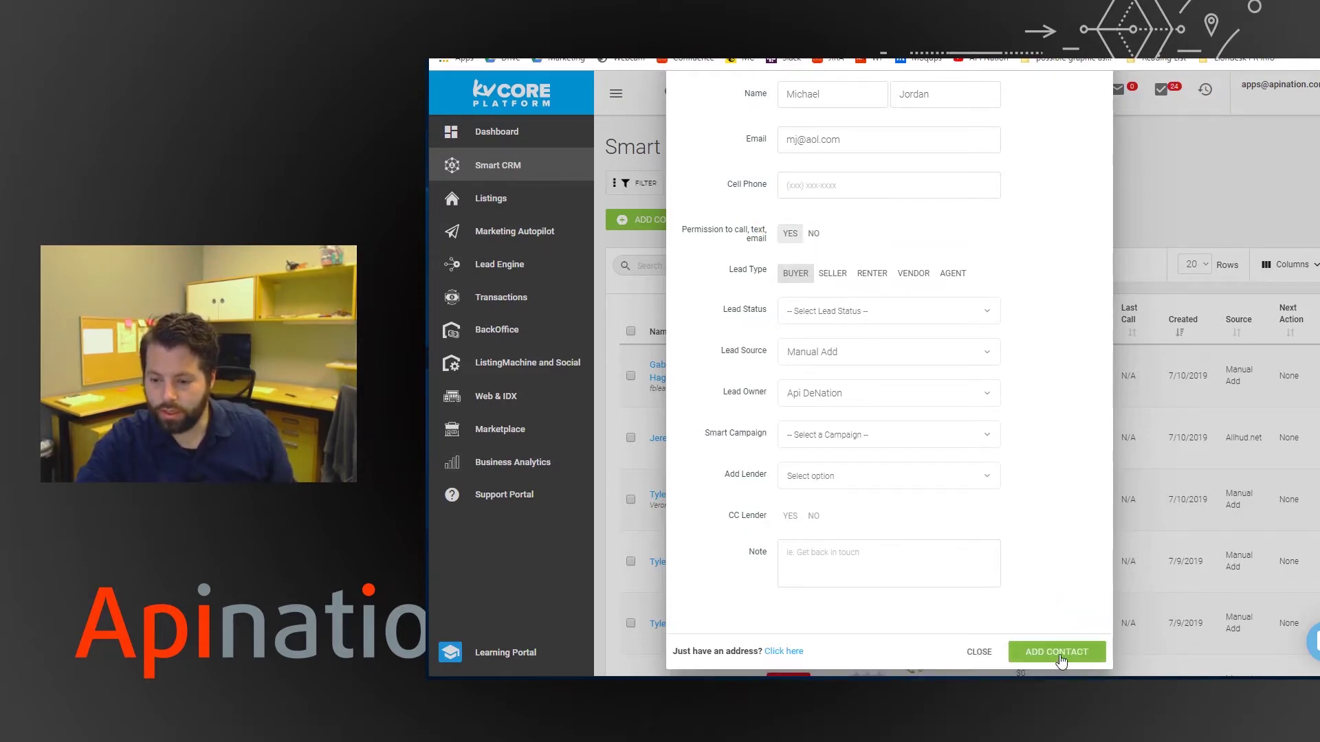
pyautogui.click(1061, 657)
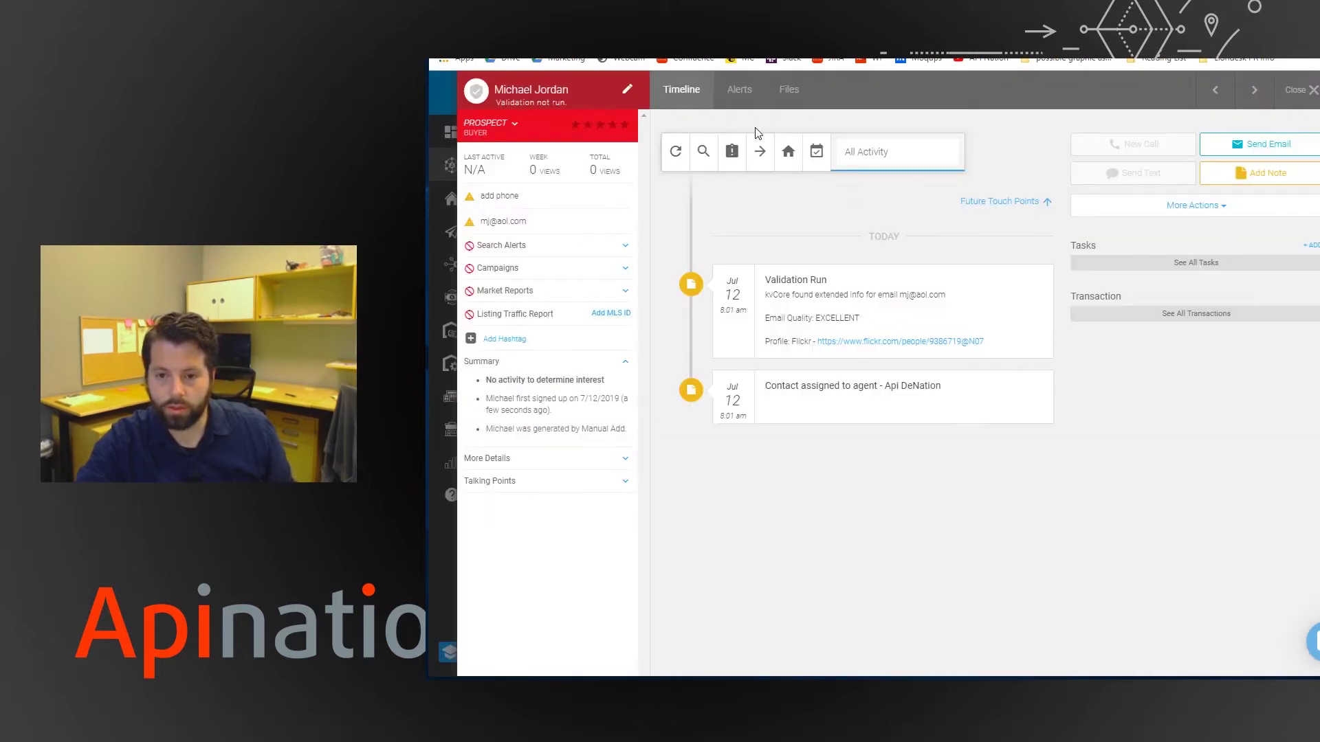
pyautogui.click(444, 91)
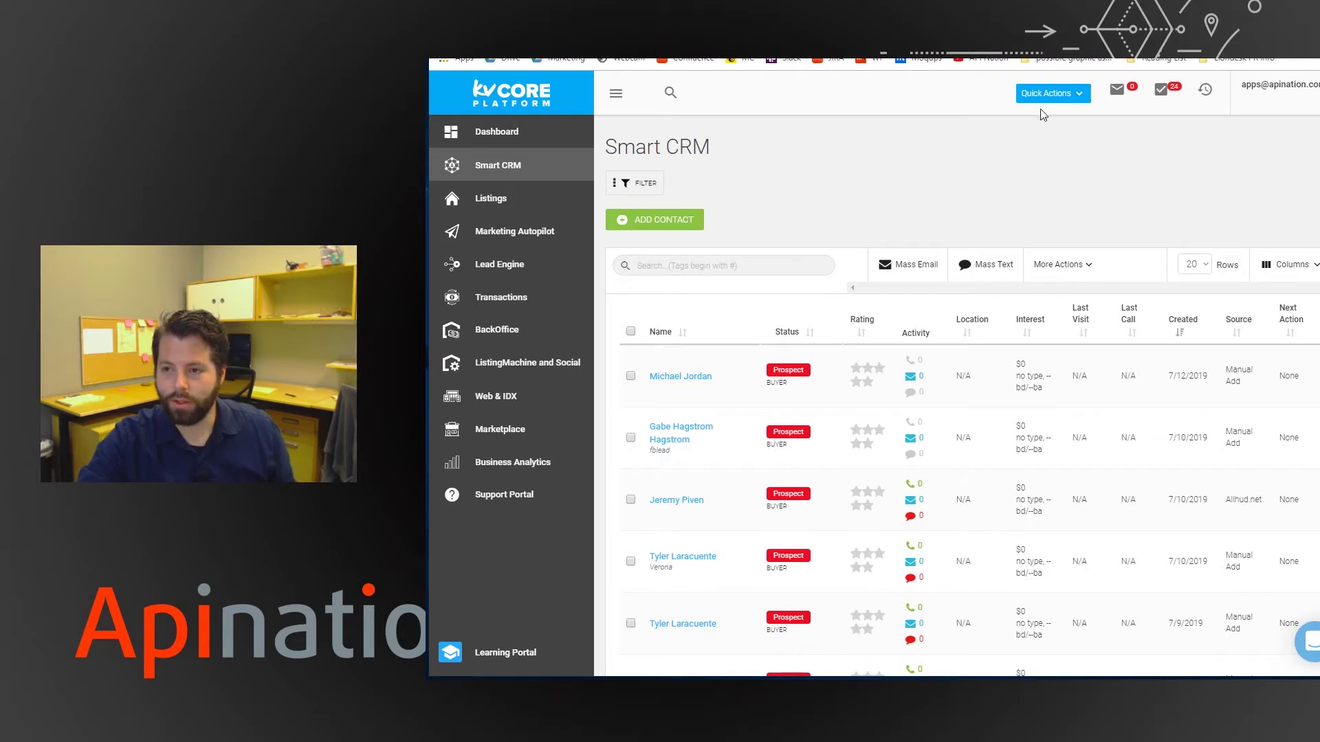
pyautogui.hotkey('ctrl', 'Tab')
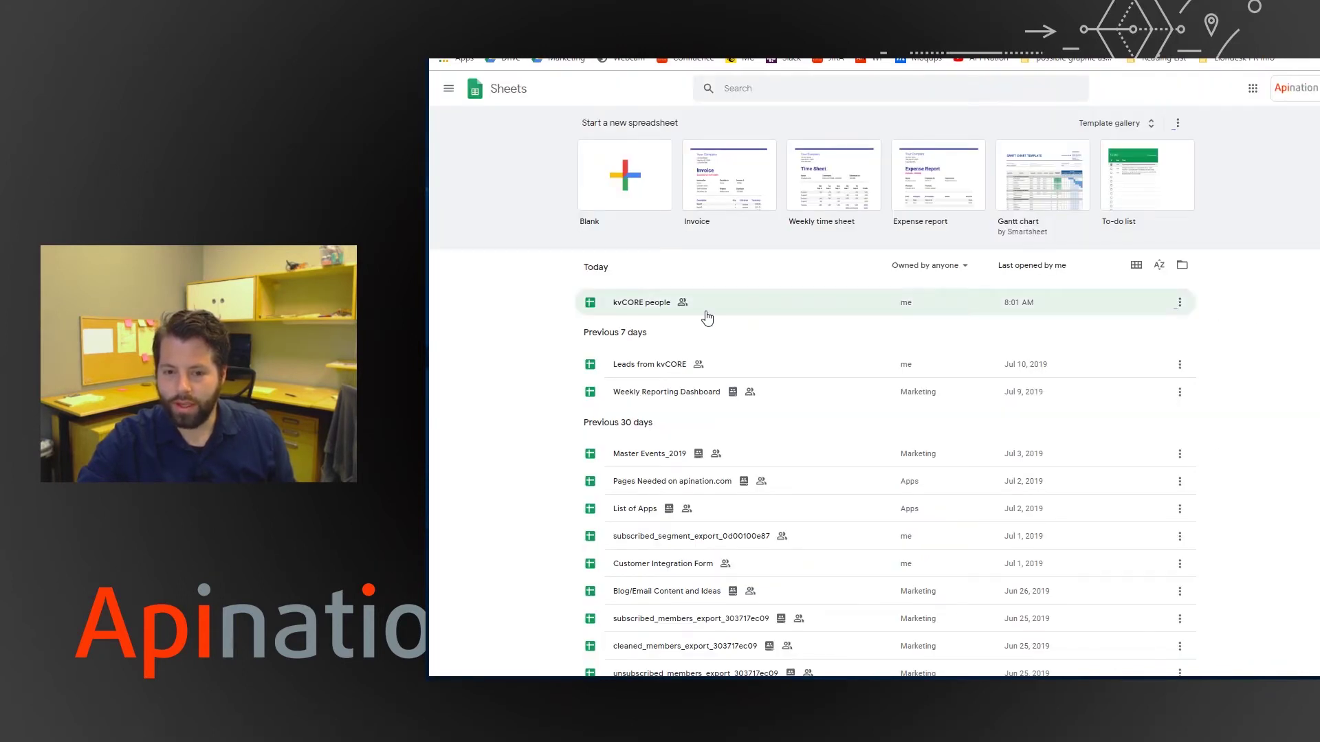
# Open the 'kvCORE people' spreadsheet listed under Today to check the new row.
pyautogui.click(627, 306)
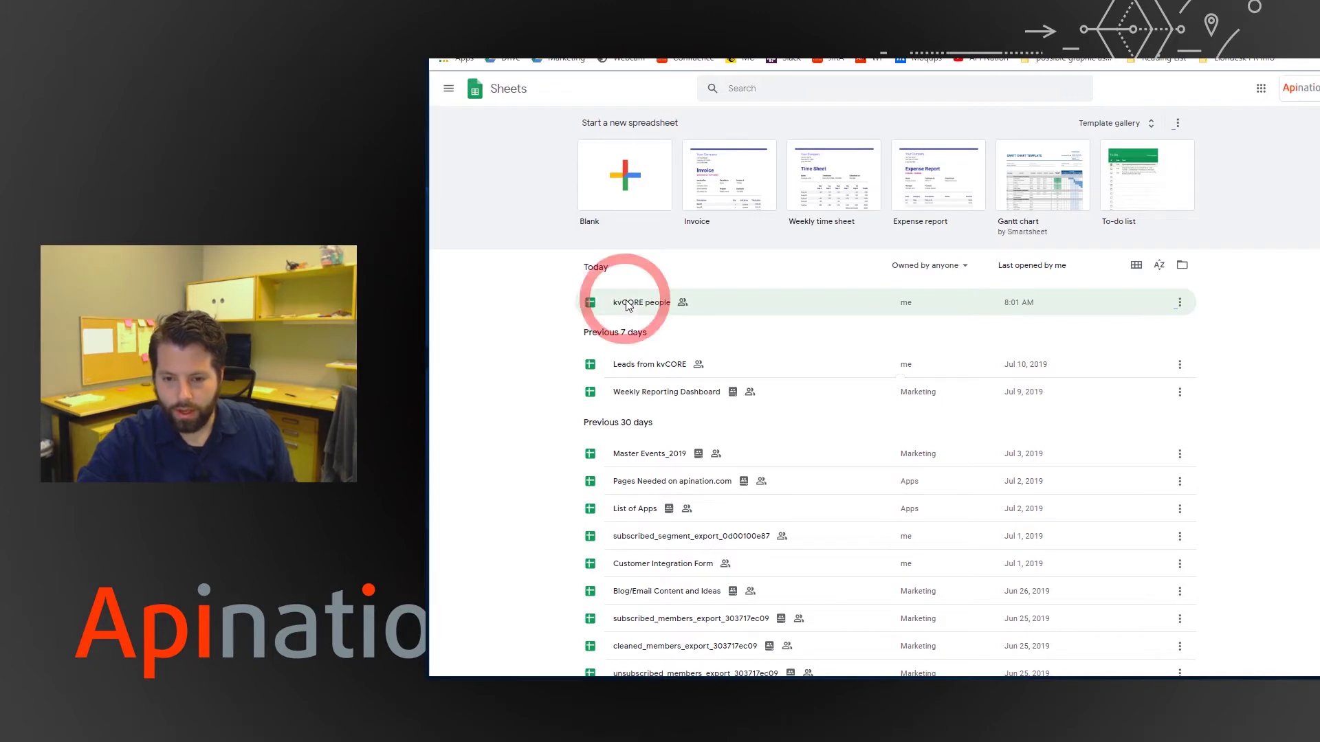